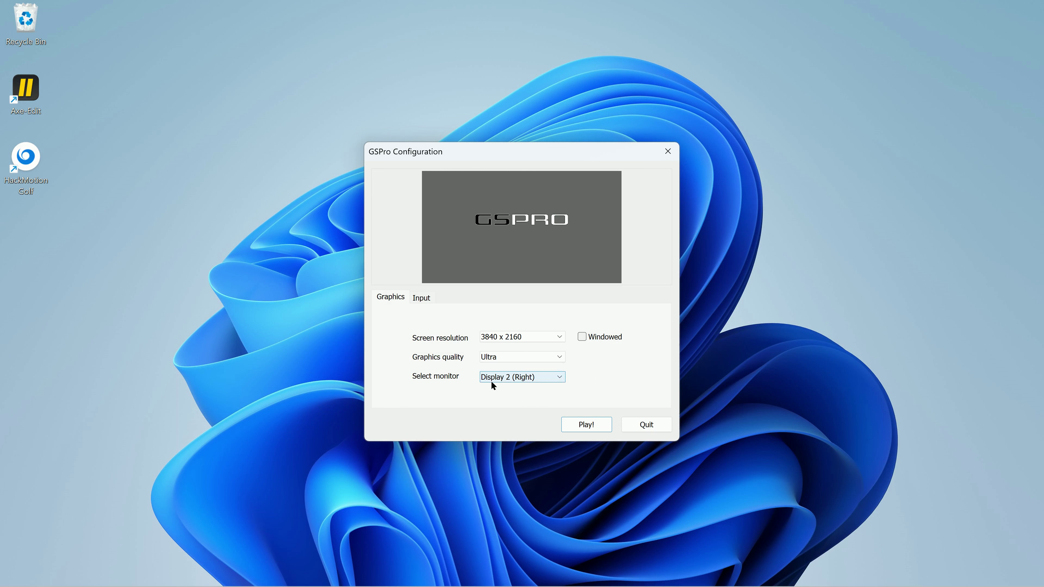
- Launch GSPro, open the Advanced Connect Add On club-data window and move it up-left
{"action": "left_click", "coordinate": [582, 424]}
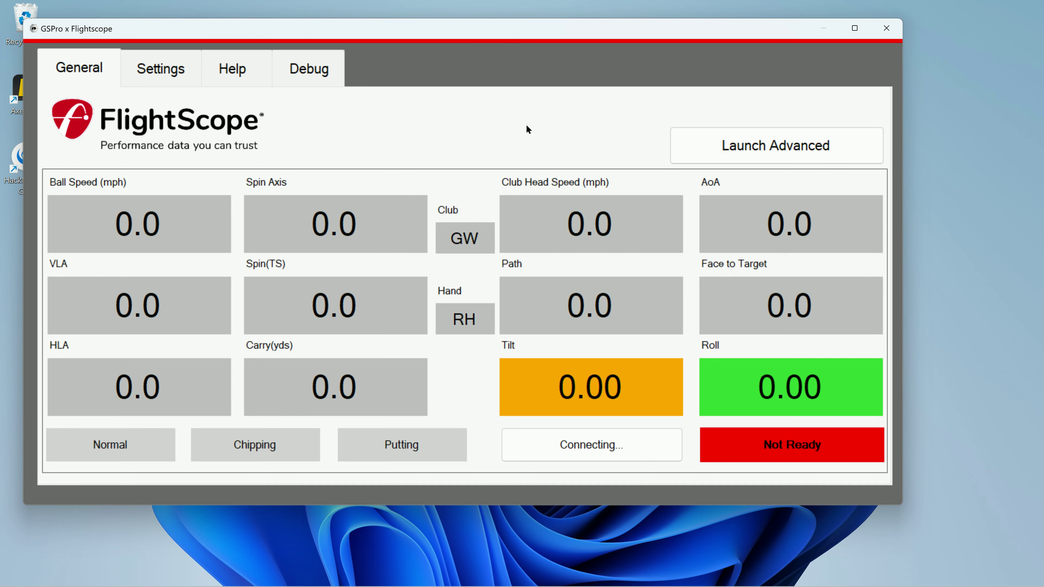
{"action": "left_click", "coordinate": [772, 149]}
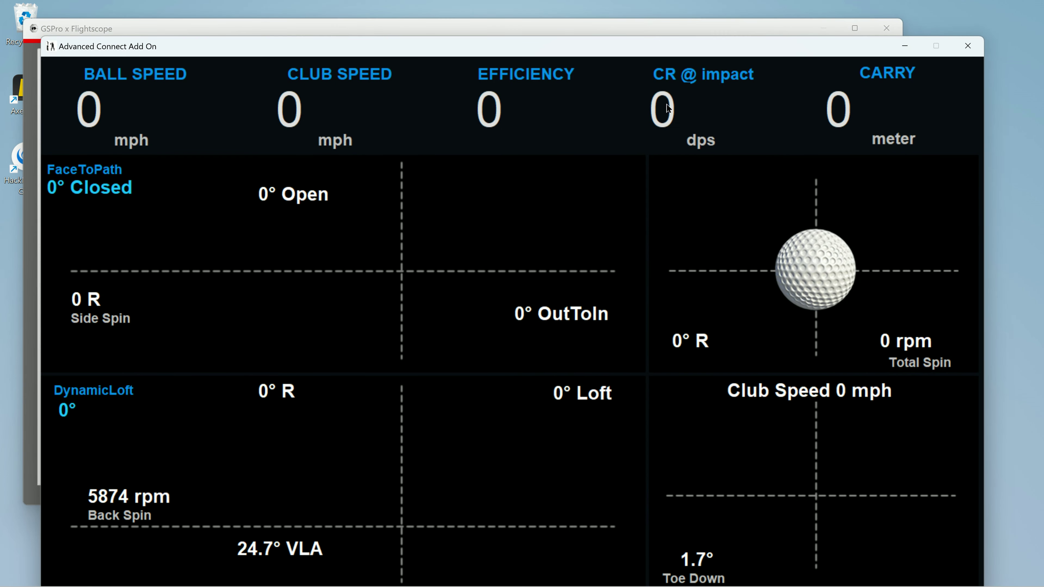
{"action": "left_click_drag", "start_coordinate": [582, 41], "coordinate": [571, 22]}
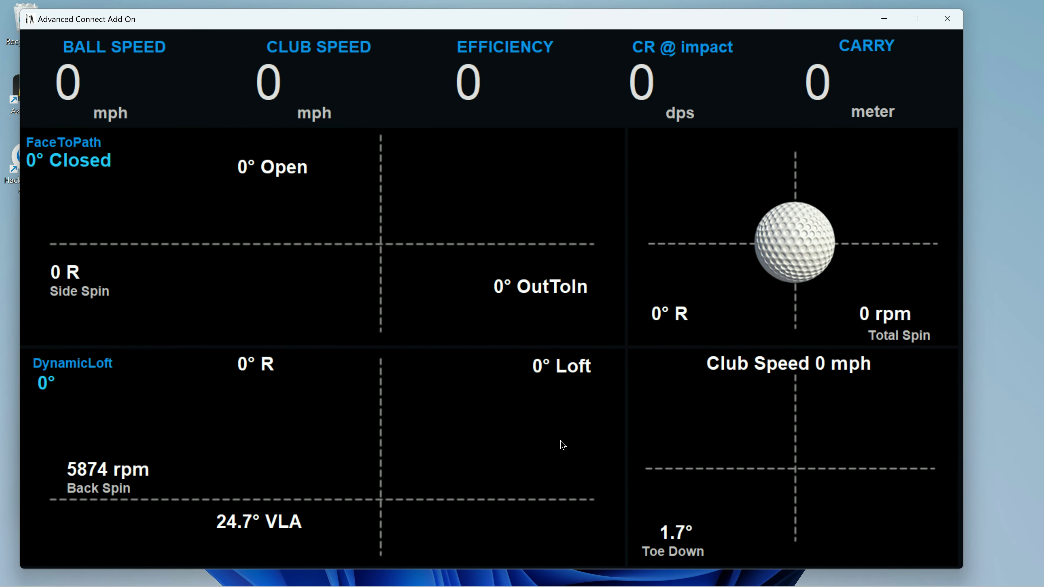
{"action": "mouse_move", "coordinate": [566, 586]}
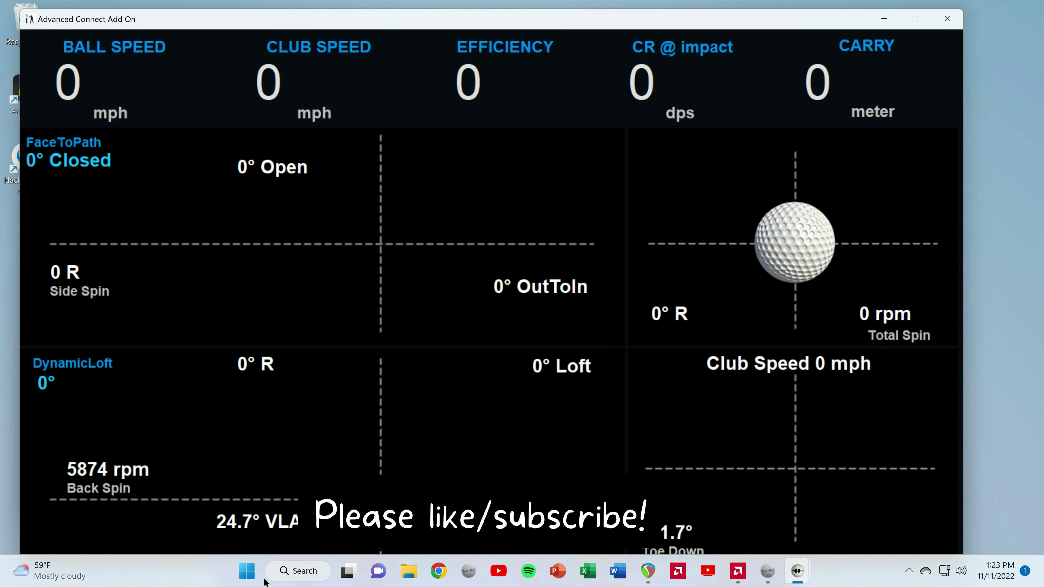
- Open the Display page of Windows Settings from the Start menu
{"action": "left_click", "coordinate": [247, 571]}
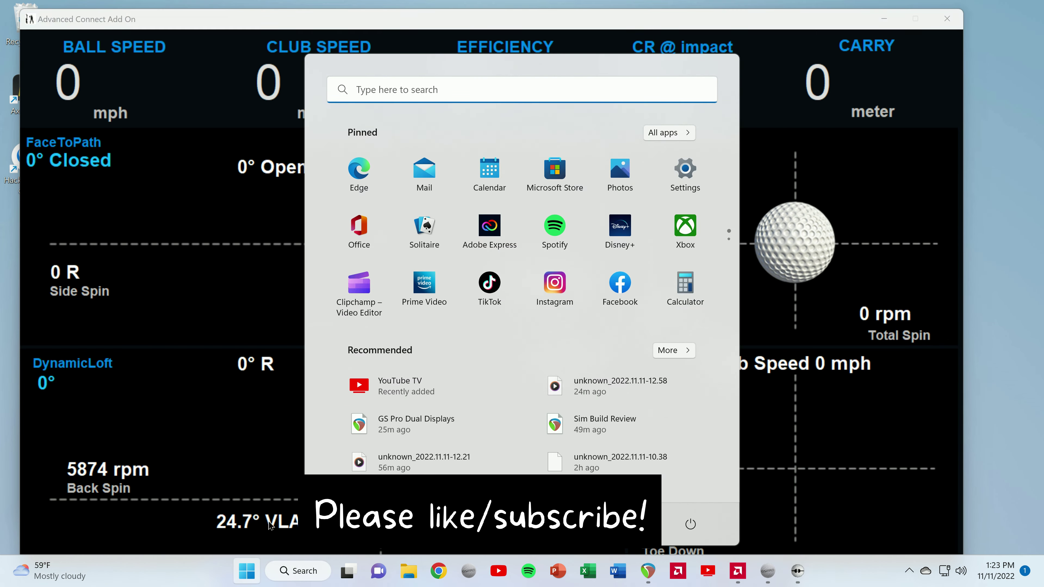
{"action": "left_click", "coordinate": [685, 169]}
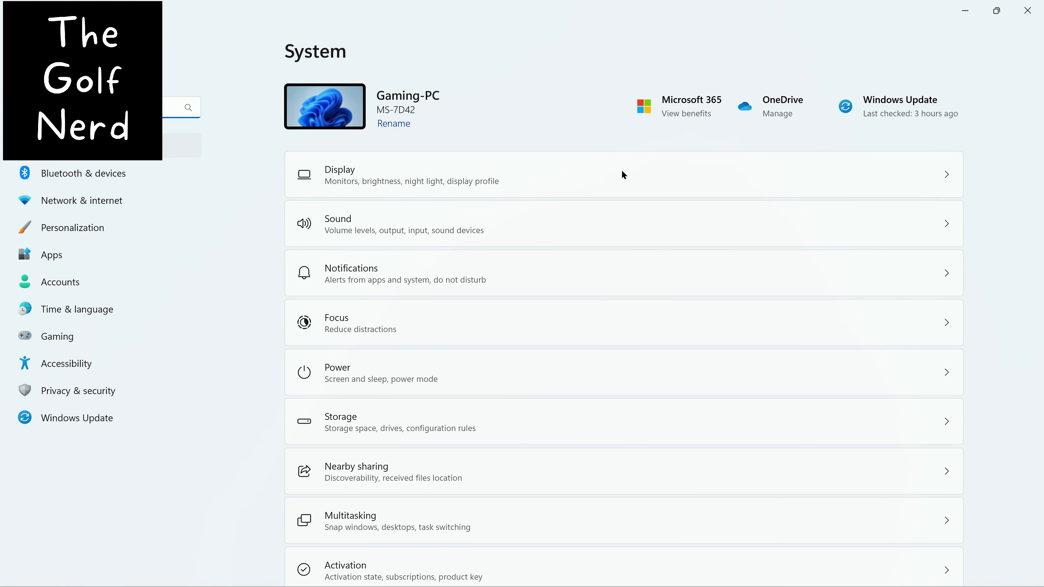
{"action": "left_click", "coordinate": [337, 171]}
- Compare displays 1 and 2, noting 250% scale, and identify which physical screen is which
{"action": "left_click", "coordinate": [573, 183]}
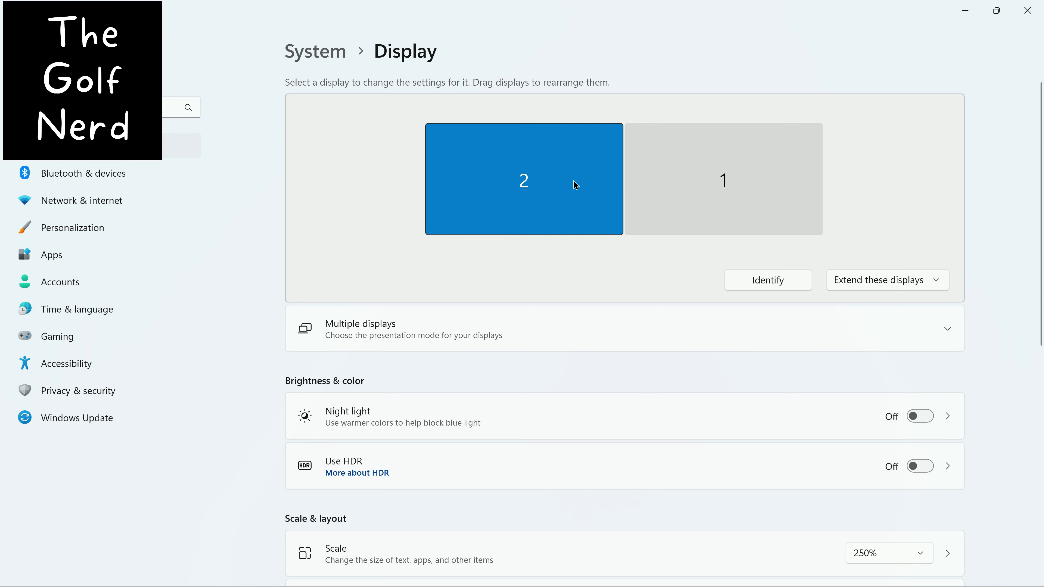
{"action": "left_click", "coordinate": [669, 192]}
{"action": "left_click", "coordinate": [591, 194]}
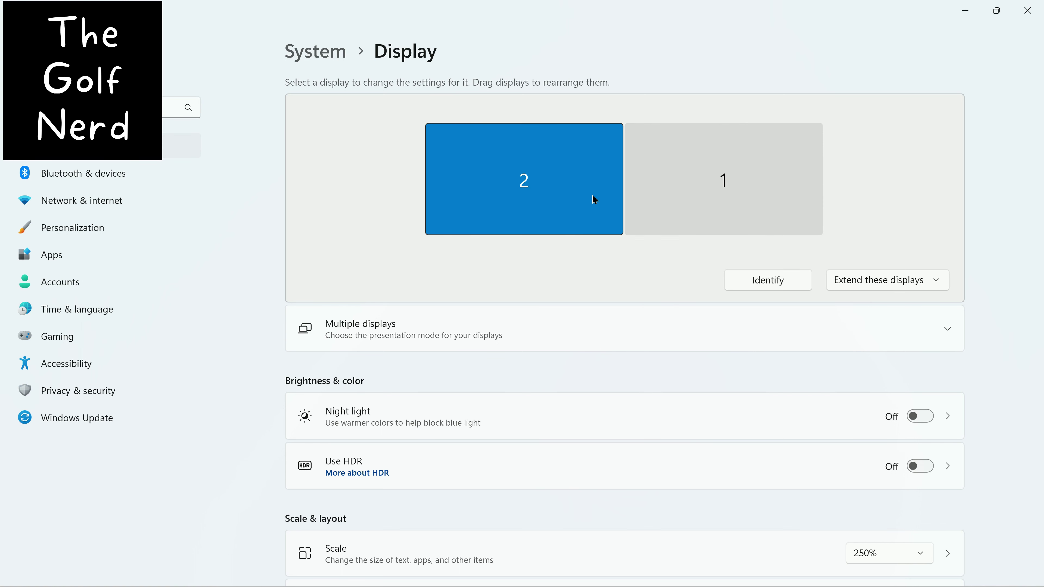
{"action": "left_click", "coordinate": [766, 286]}
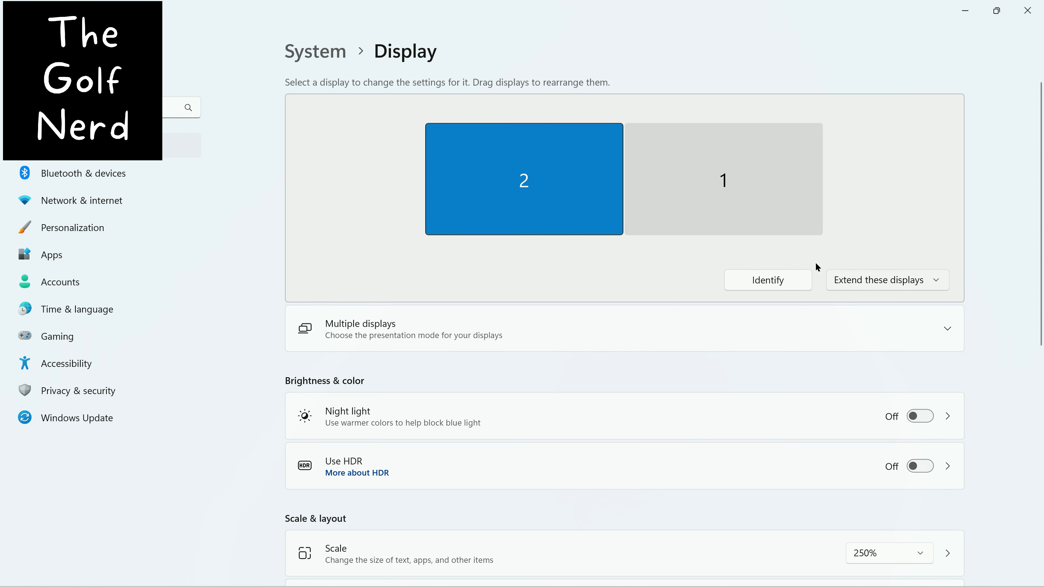
{"action": "left_click", "coordinate": [693, 194]}
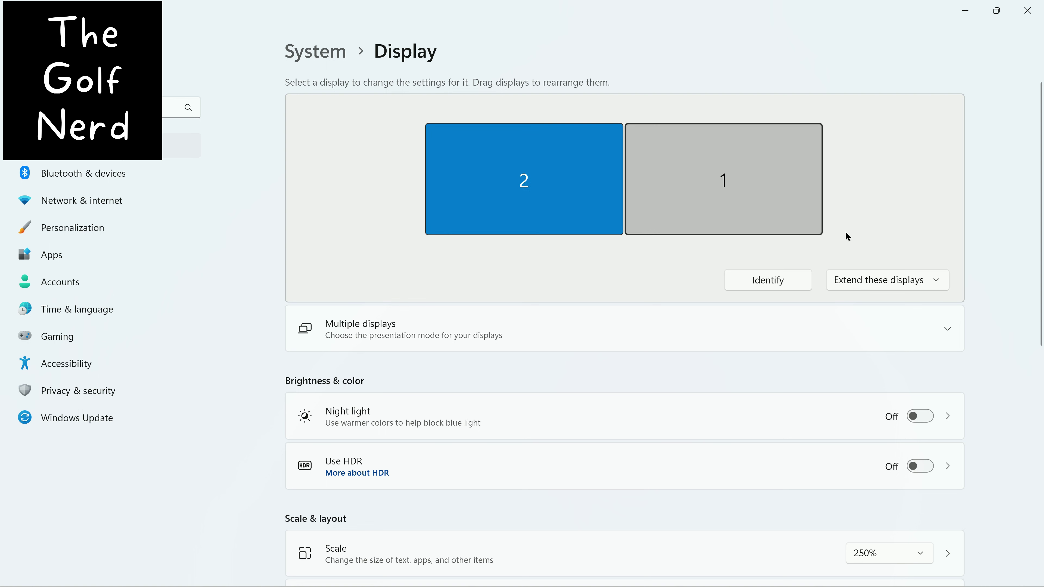
{"action": "left_click", "coordinate": [870, 282]}
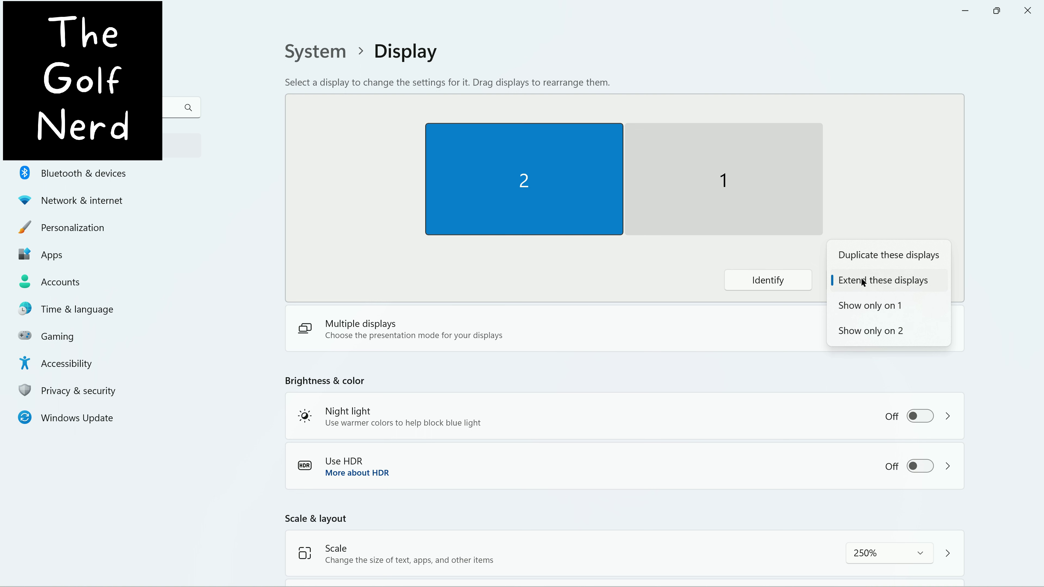
{"action": "left_click", "coordinate": [852, 280]}
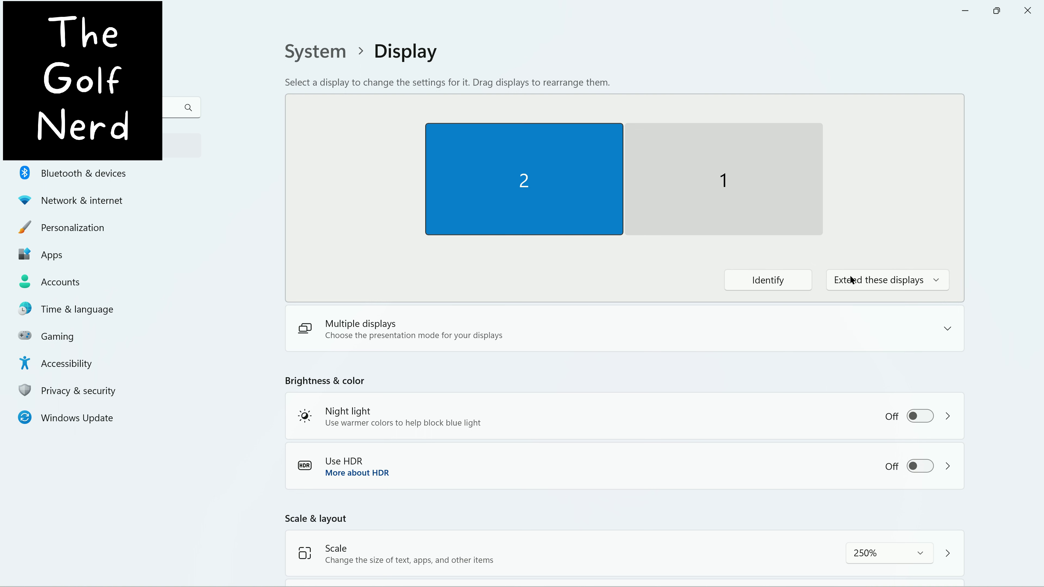
{"action": "left_click", "coordinate": [545, 231]}
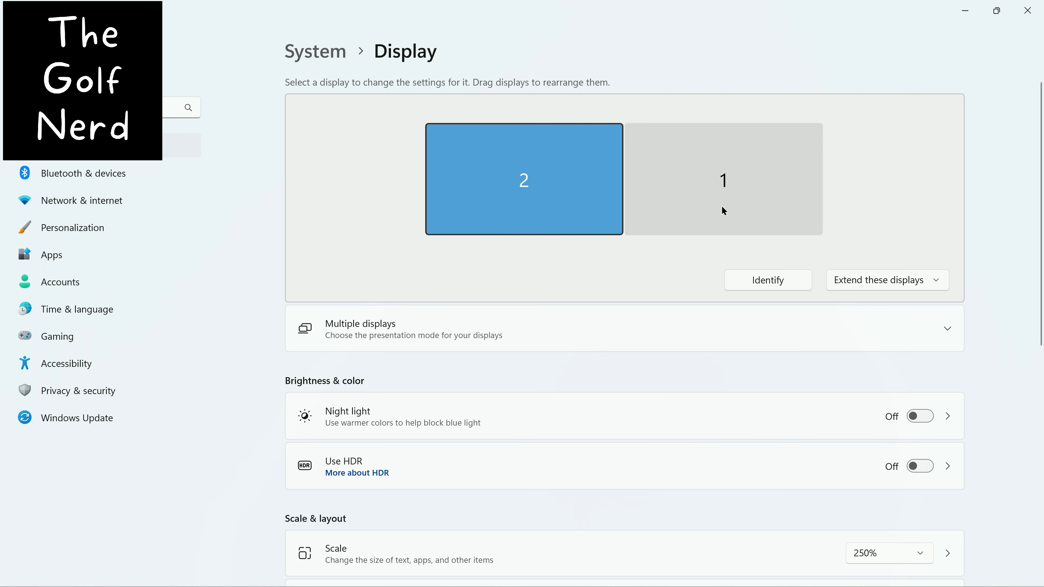
{"action": "left_click", "coordinate": [663, 210]}
{"action": "left_click", "coordinate": [583, 210]}
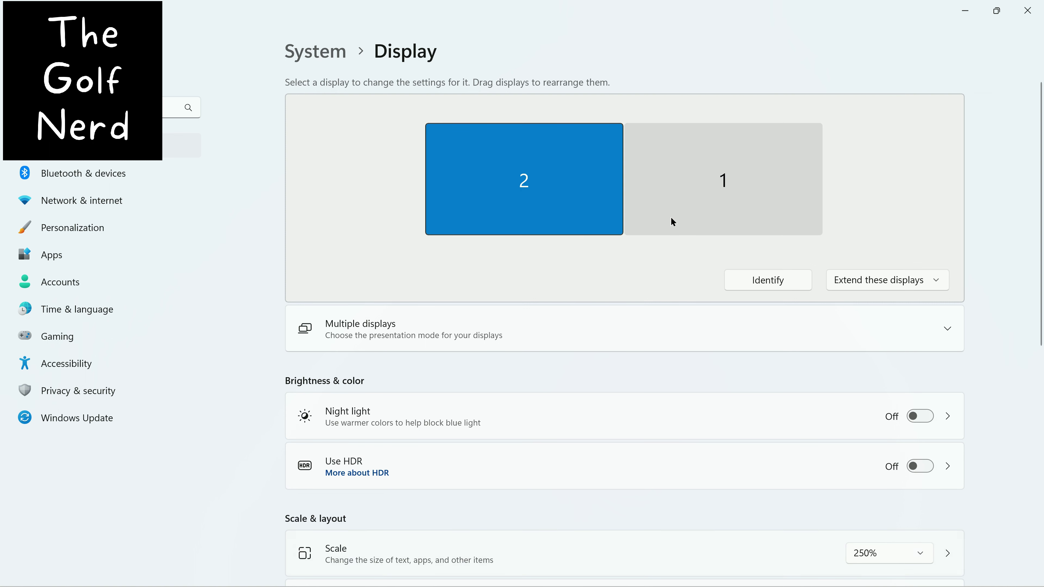
{"action": "left_click", "coordinate": [677, 179]}
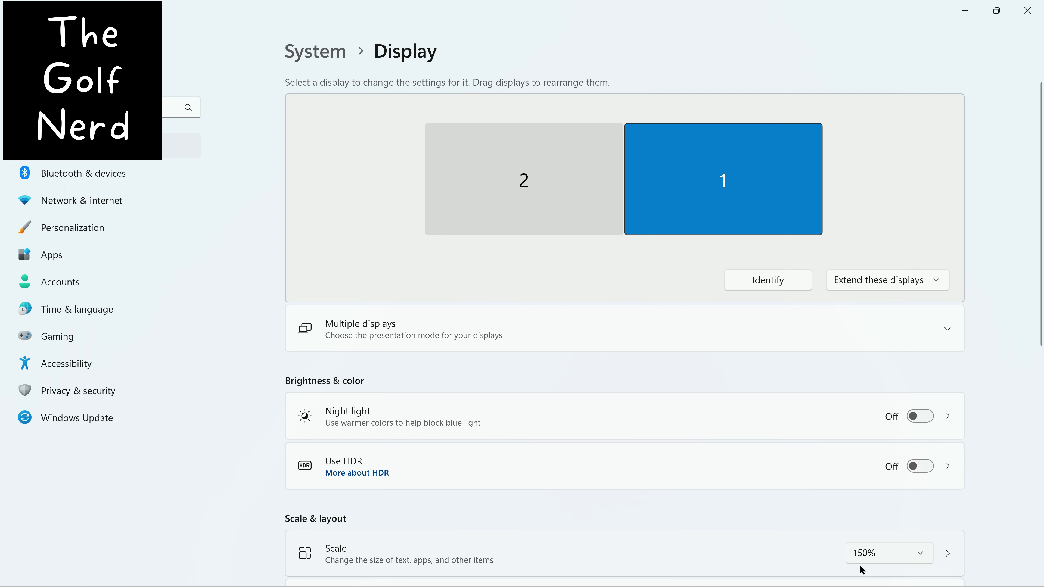
{"action": "left_click", "coordinate": [549, 201]}
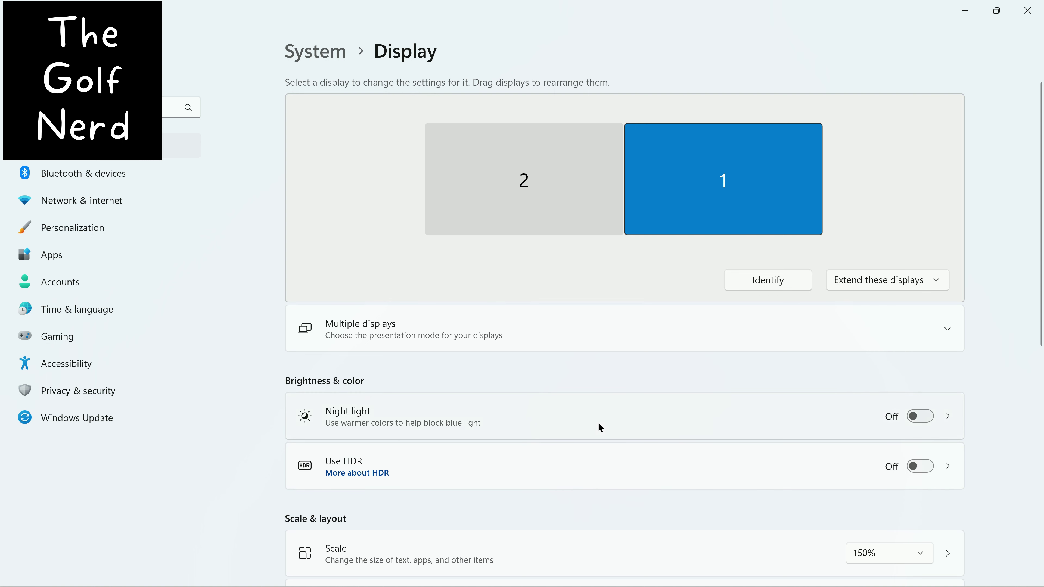
{"action": "left_click", "coordinate": [573, 193]}
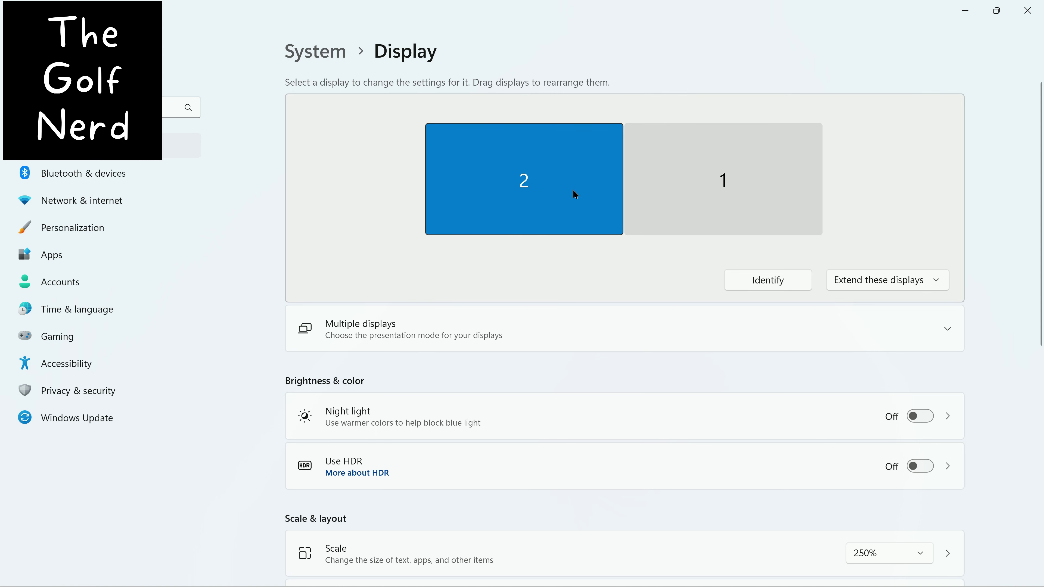
- Lower the display scale from 250% to 200%, then minimize Settings to view the club-data window
{"action": "left_click", "coordinate": [964, 14]}
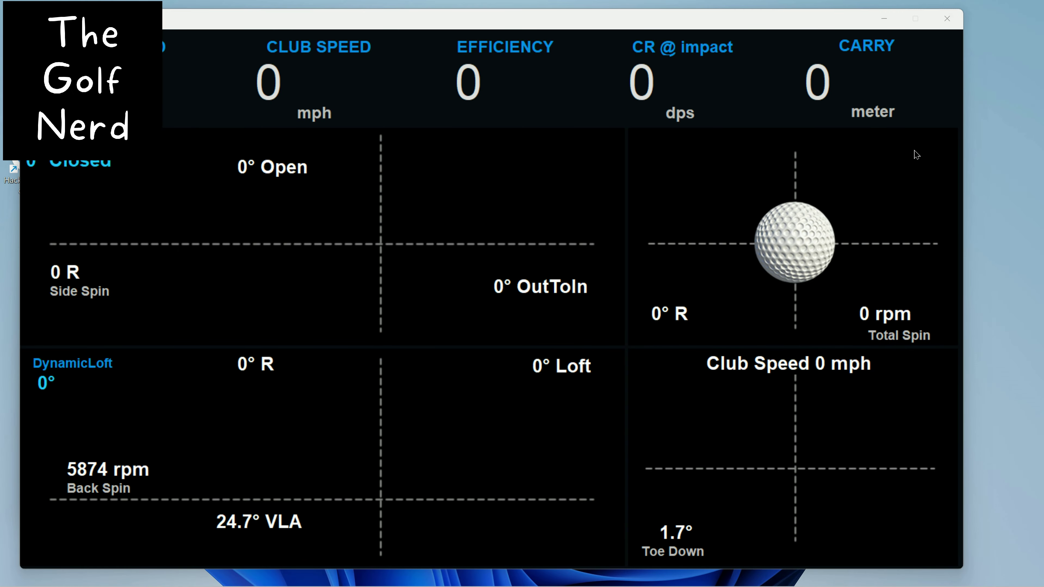
{"action": "left_click", "coordinate": [813, 580]}
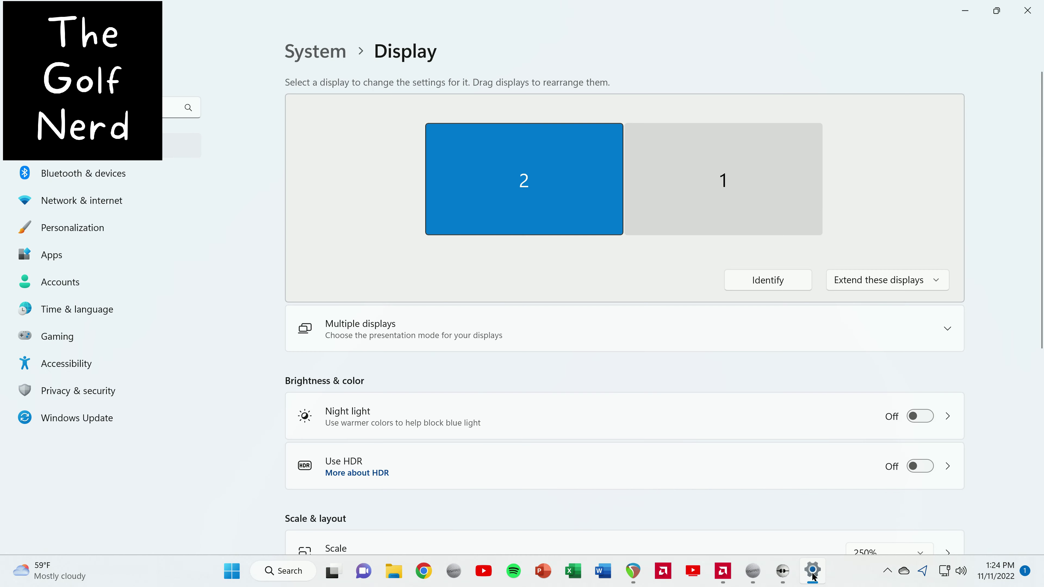
{"action": "left_click", "coordinate": [912, 555]}
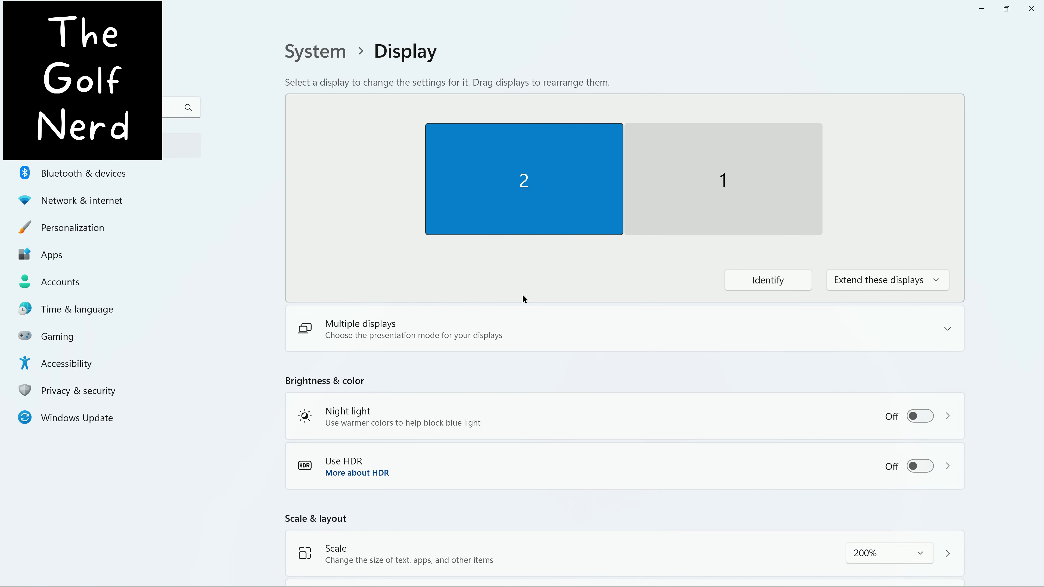
{"action": "left_click", "coordinate": [871, 454]}
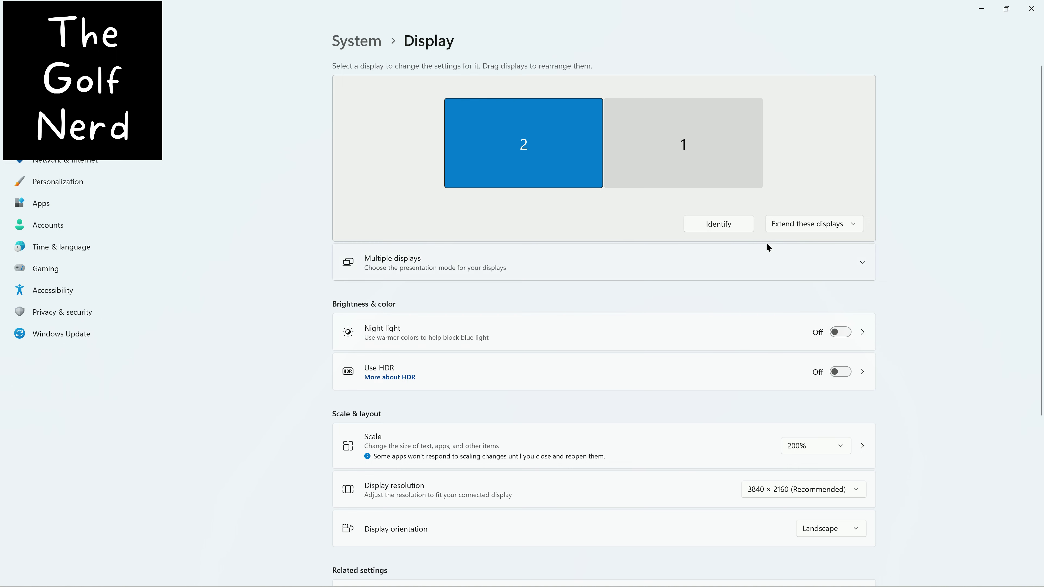
{"action": "left_click", "coordinate": [981, 8]}
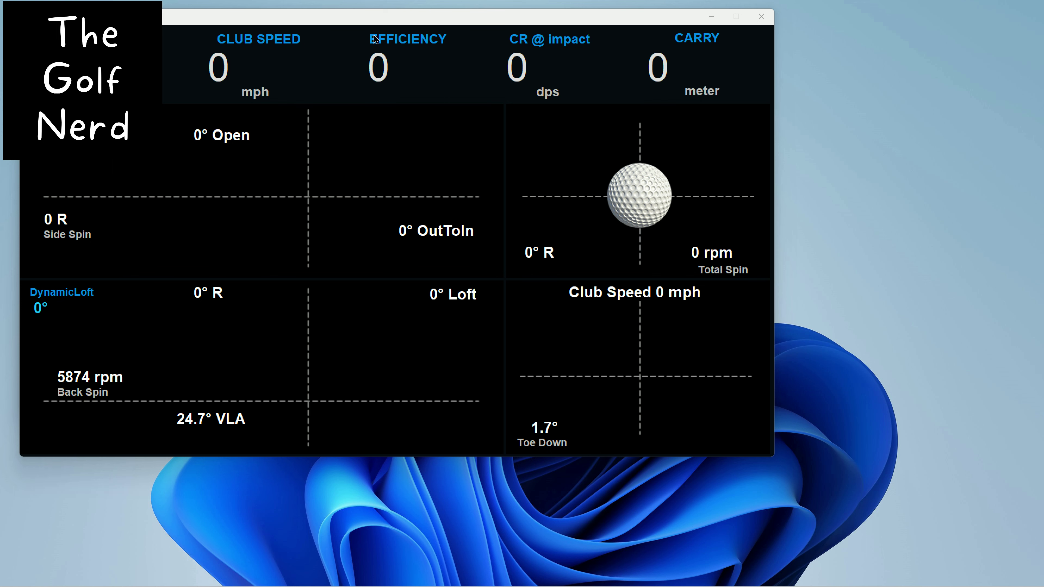
- Move the club-data window down and back to the top, then resize it from its bottom-right corner
{"action": "left_click_drag", "start_coordinate": [363, 19], "coordinate": [368, 408]}
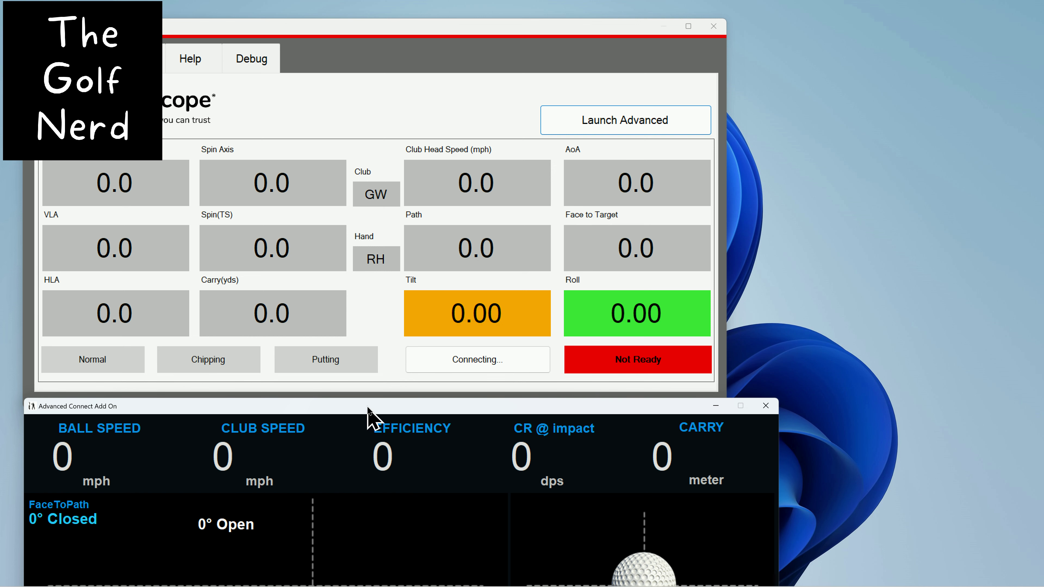
{"action": "left_click_drag", "start_coordinate": [367, 408], "coordinate": [362, 24]}
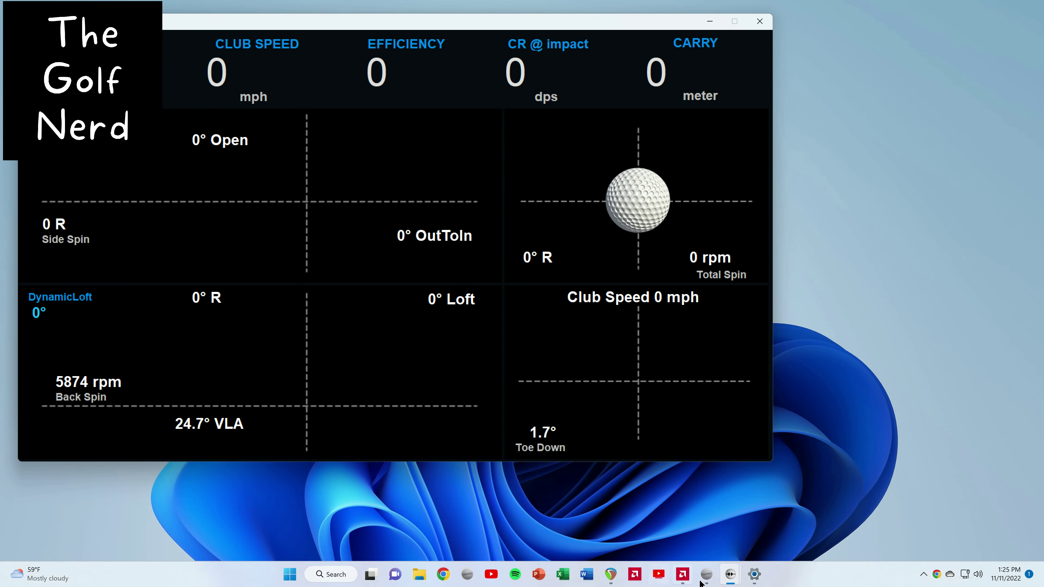
{"action": "left_click", "coordinate": [754, 575]}
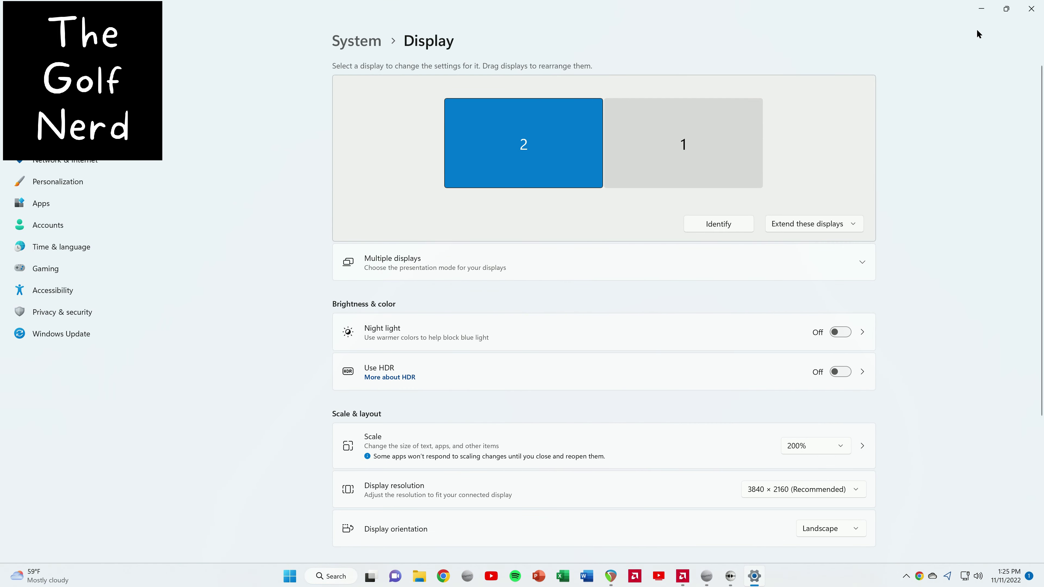
{"action": "left_click", "coordinate": [981, 8]}
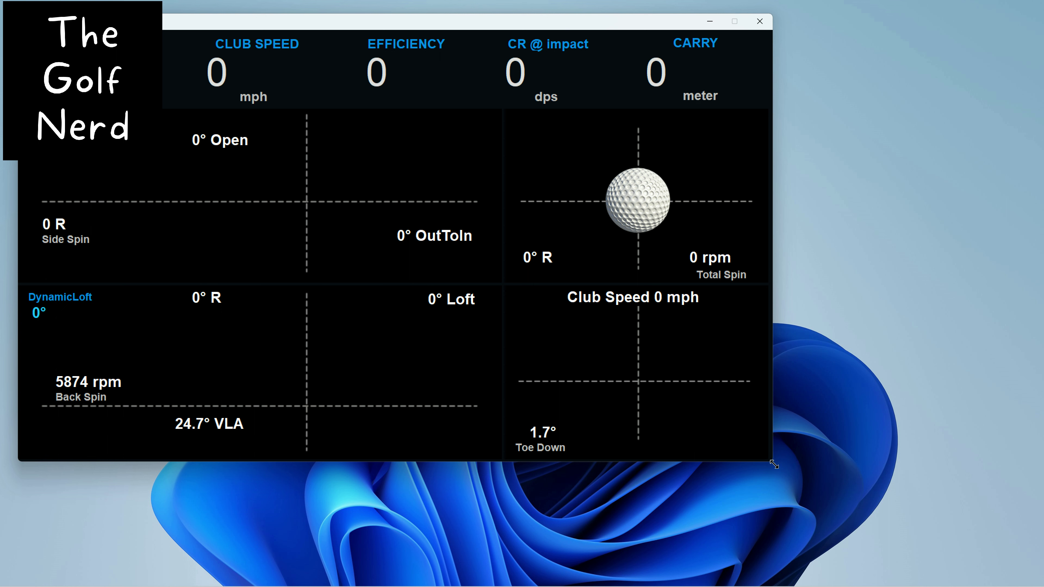
{"action": "mouse_move", "coordinate": [774, 462]}
{"action": "left_mouse_down"}
{"action": "mouse_move", "coordinate": [859, 496]}
{"action": "mouse_move", "coordinate": [915, 534]}
{"action": "mouse_move", "coordinate": [811, 510]}
{"action": "mouse_move", "coordinate": [925, 532]}
{"action": "mouse_move", "coordinate": [783, 484]}
{"action": "mouse_move", "coordinate": [913, 515]}
{"action": "mouse_move", "coordinate": [819, 508]}
{"action": "mouse_move", "coordinate": [770, 467]}
{"action": "left_mouse_up"}
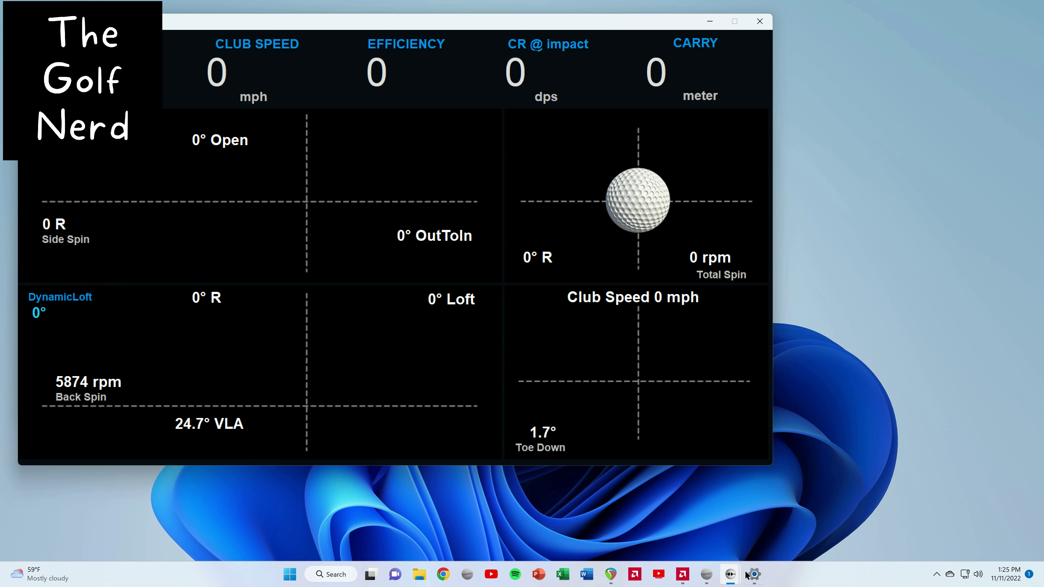
- Raise the display scale back to 250%, check the enlarged club-data window, then return to Settings
{"action": "left_click", "coordinate": [754, 580]}
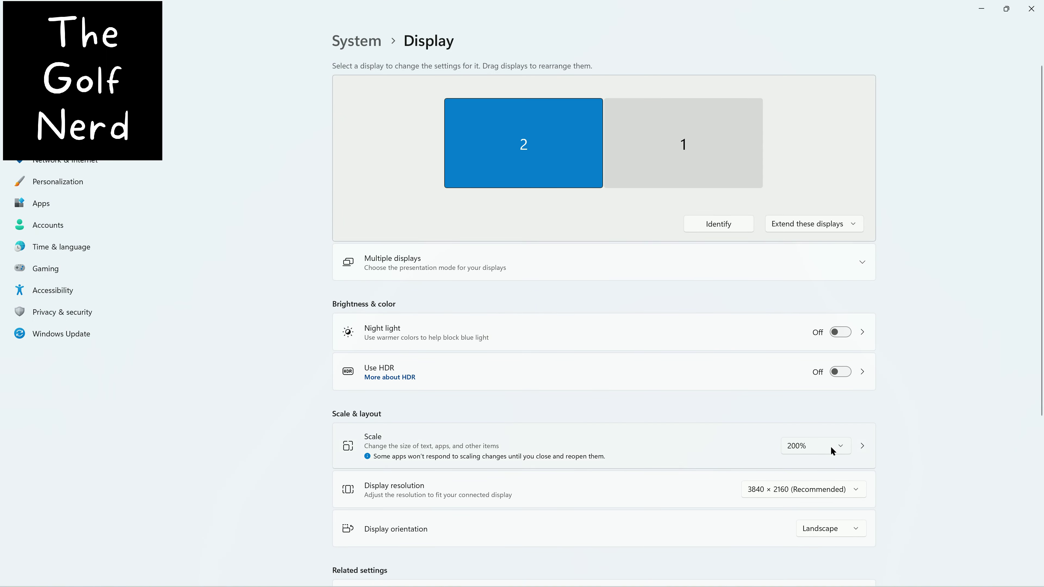
{"action": "left_click", "coordinate": [833, 447]}
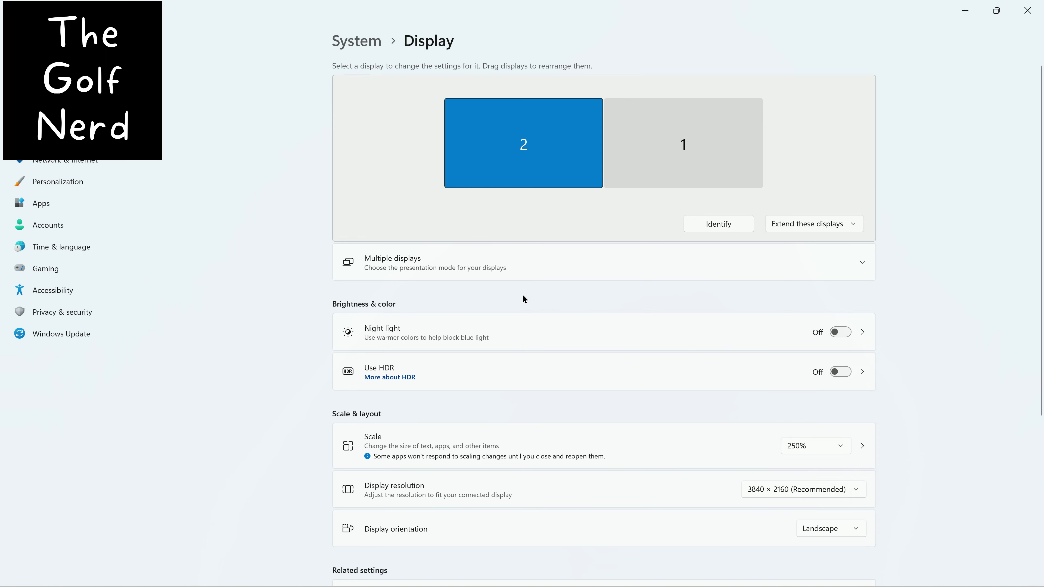
{"action": "left_click", "coordinate": [799, 487]}
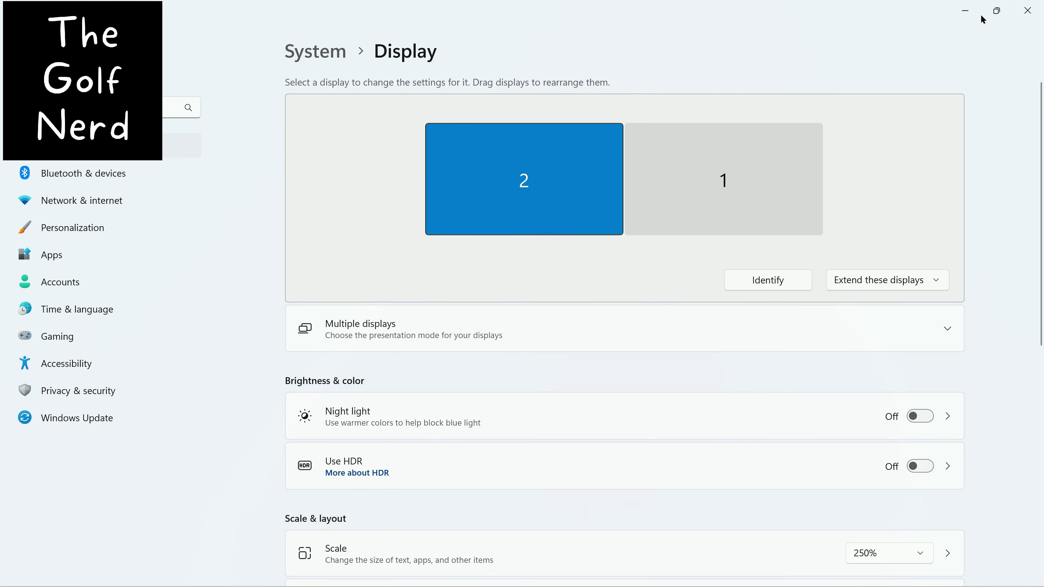
{"action": "left_click", "coordinate": [965, 10]}
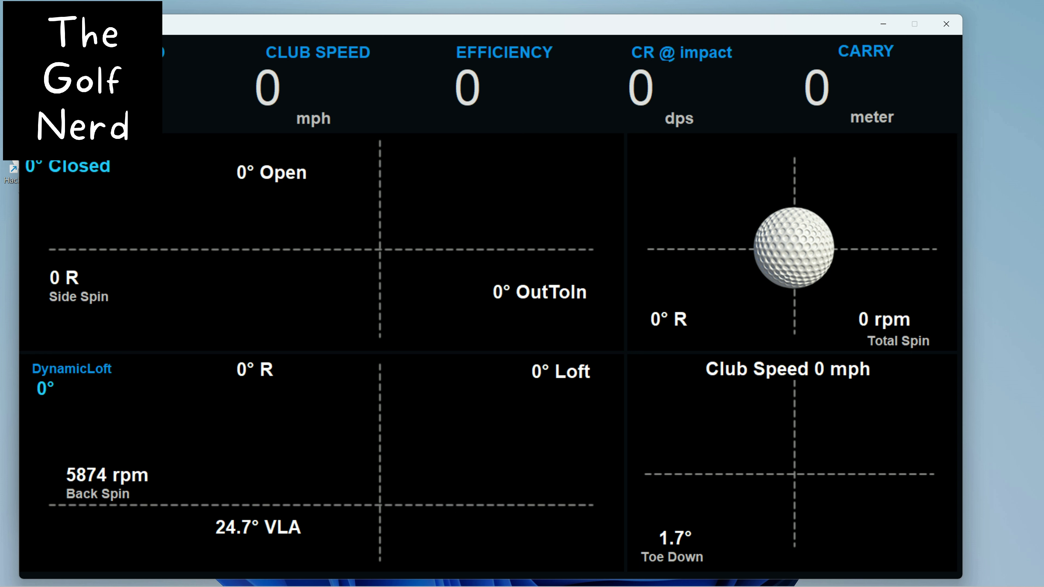
{"action": "mouse_move", "coordinate": [723, 576]}
{"action": "left_click", "coordinate": [813, 571]}
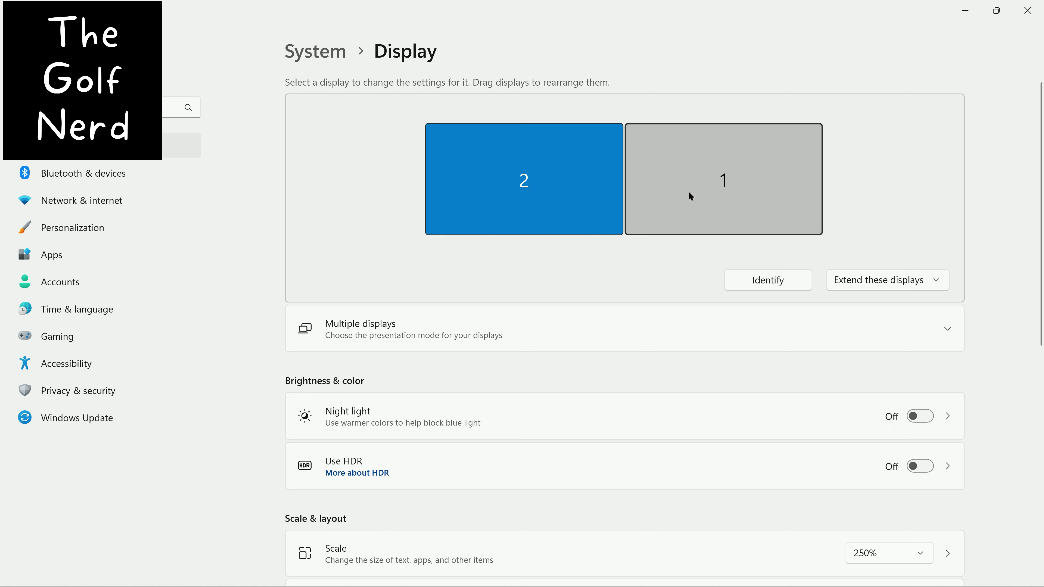
{"action": "left_click", "coordinate": [654, 200]}
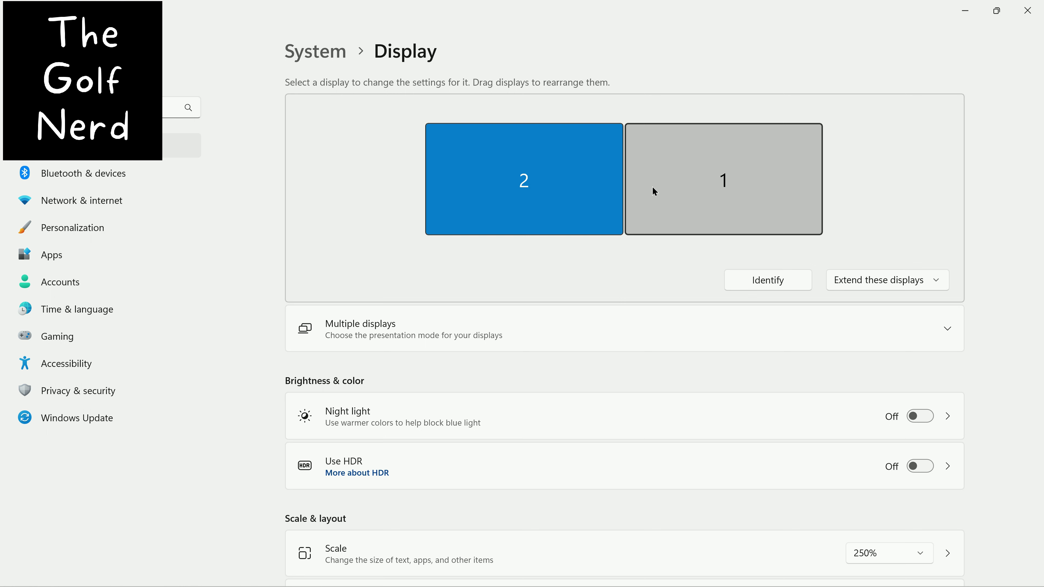
{"action": "left_click", "coordinate": [621, 182]}
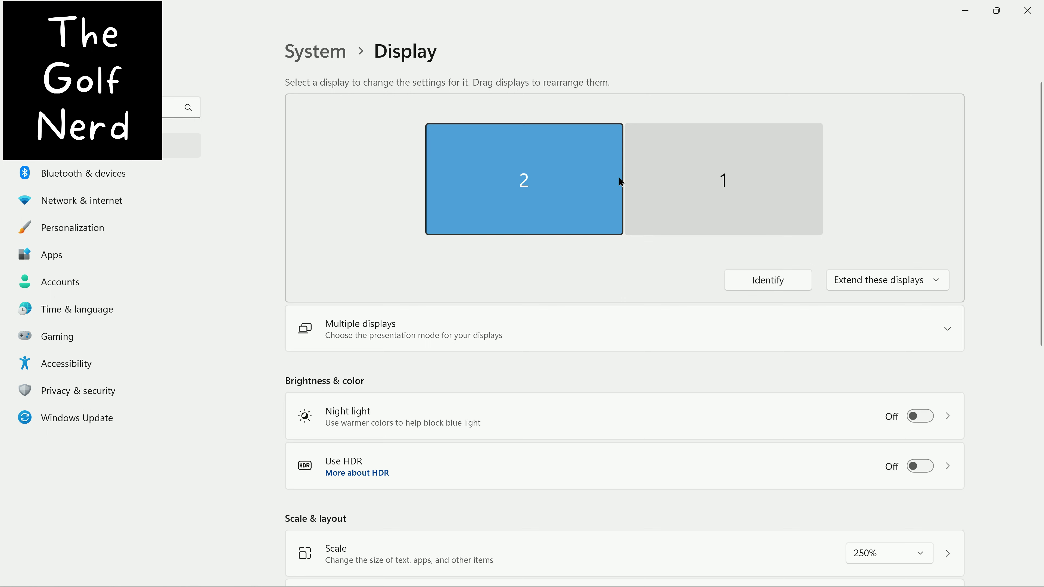